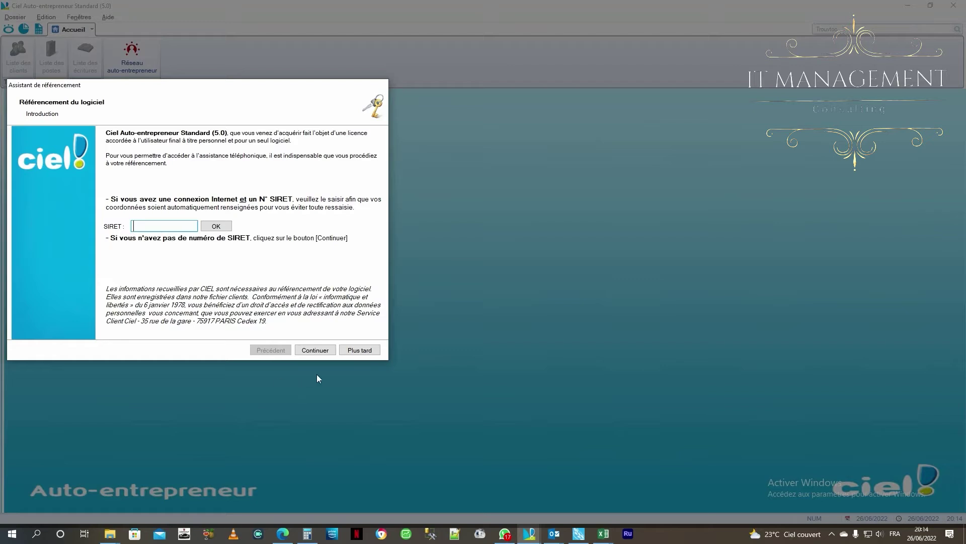
Postpone software registration until later and dismiss the 22-days remaining reminder
{"action": "left_click", "coordinate": [360, 351]}
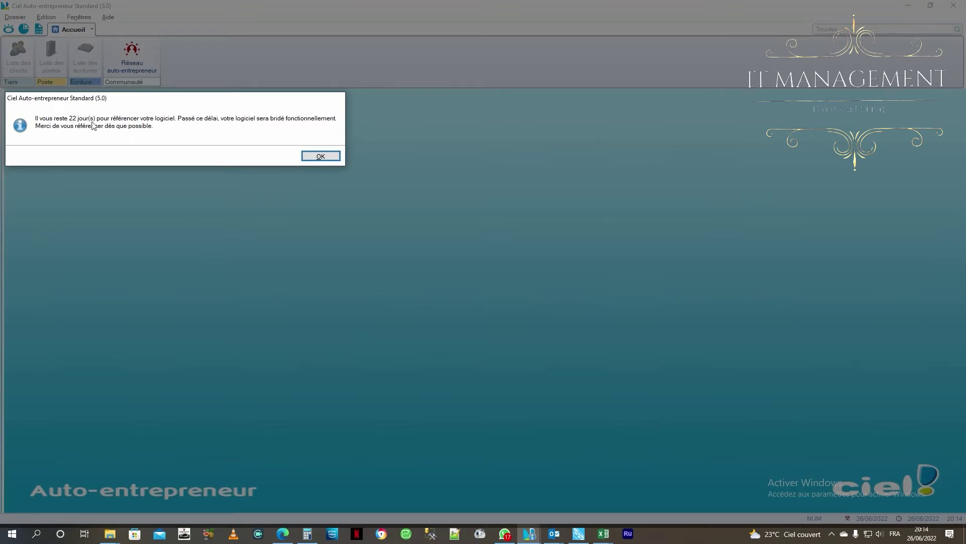
{"action": "left_click", "coordinate": [308, 158]}
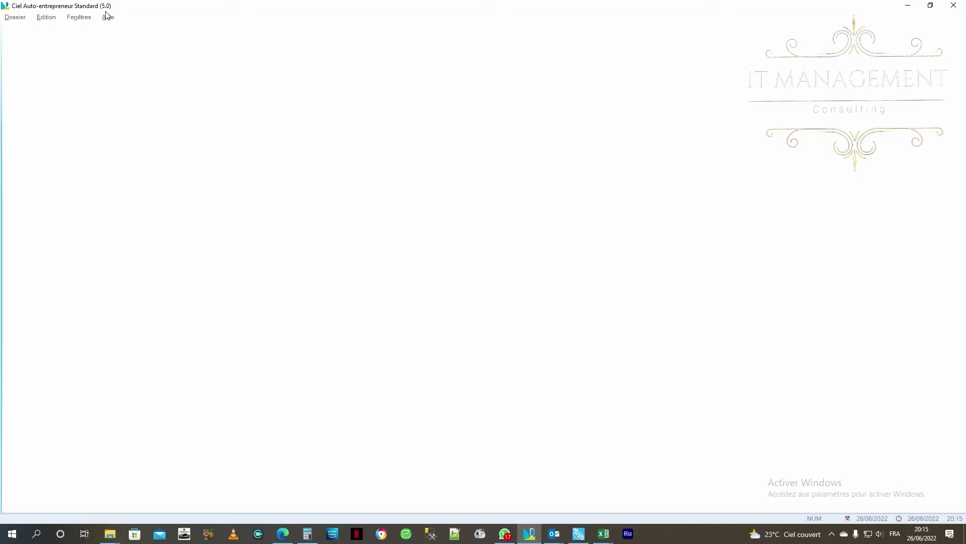
Create a new company file, replacing the default name 'Ma société' with MKG BUSINESS
{"action": "left_click", "coordinate": [19, 17]}
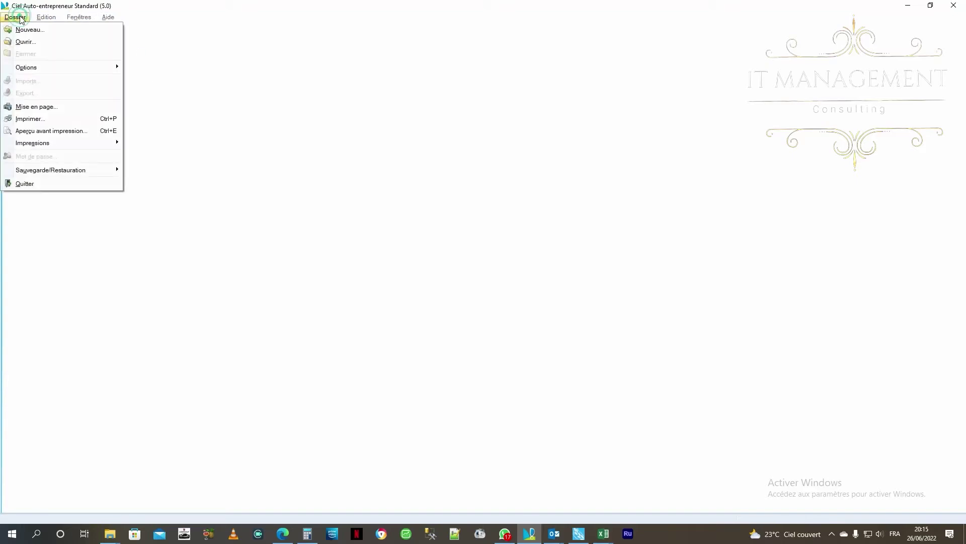
{"action": "left_click", "coordinate": [22, 30]}
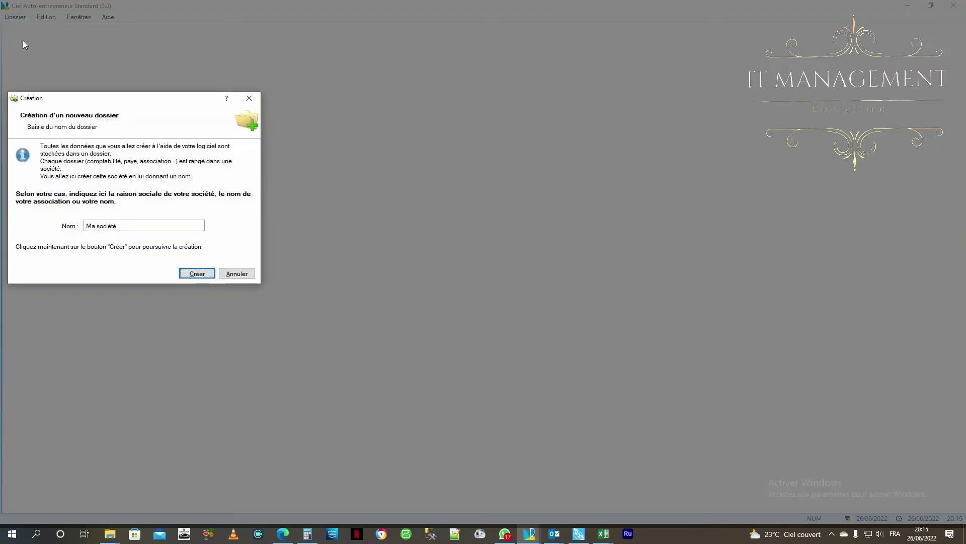
{"action": "left_click", "coordinate": [130, 228]}
{"action": "left_click", "coordinate": [123, 226]}
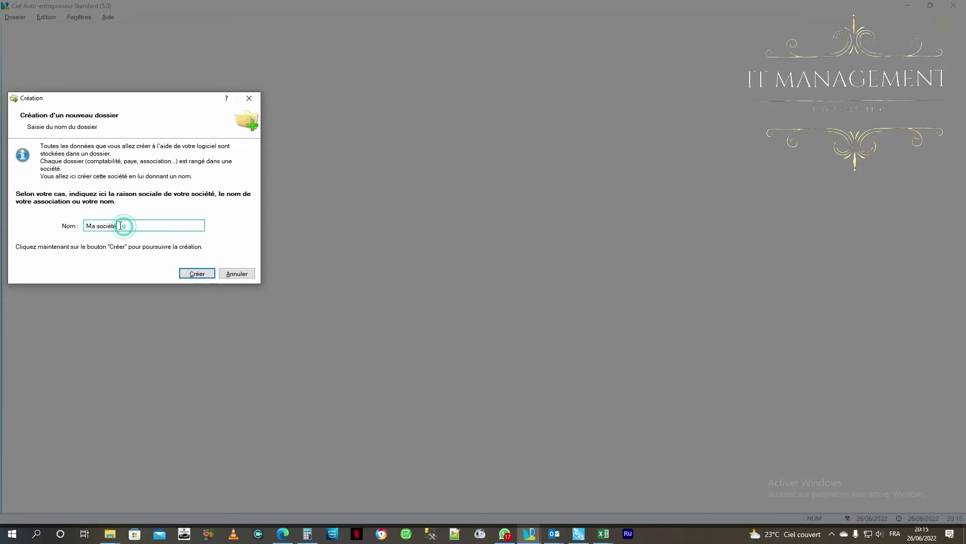
{"action": "double_click", "coordinate": [121, 225]}
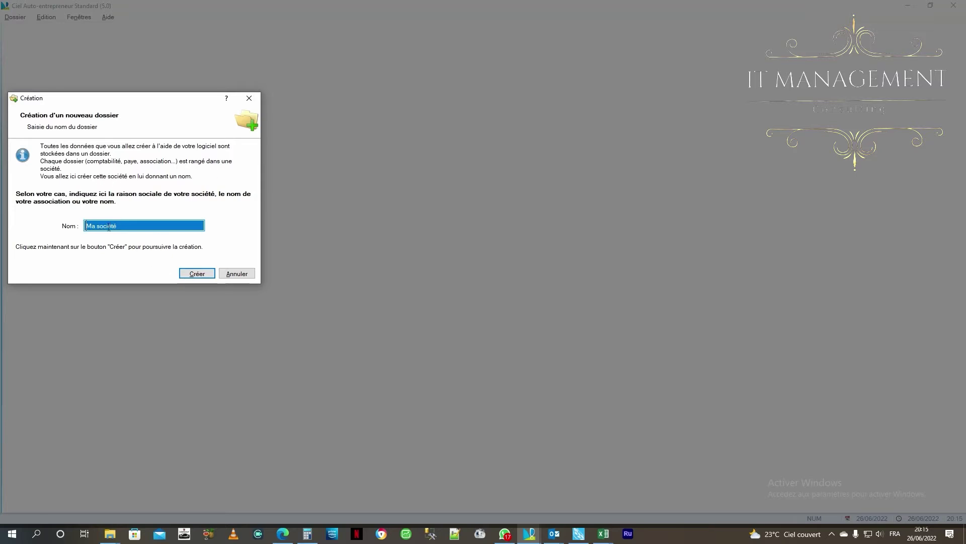
{"action": "left_click_drag", "start_coordinate": [118, 226], "coordinate": [48, 231]}
{"action": "key", "text": "BackSpace"}
{"action": "key", "text": "Caps_Lock"}
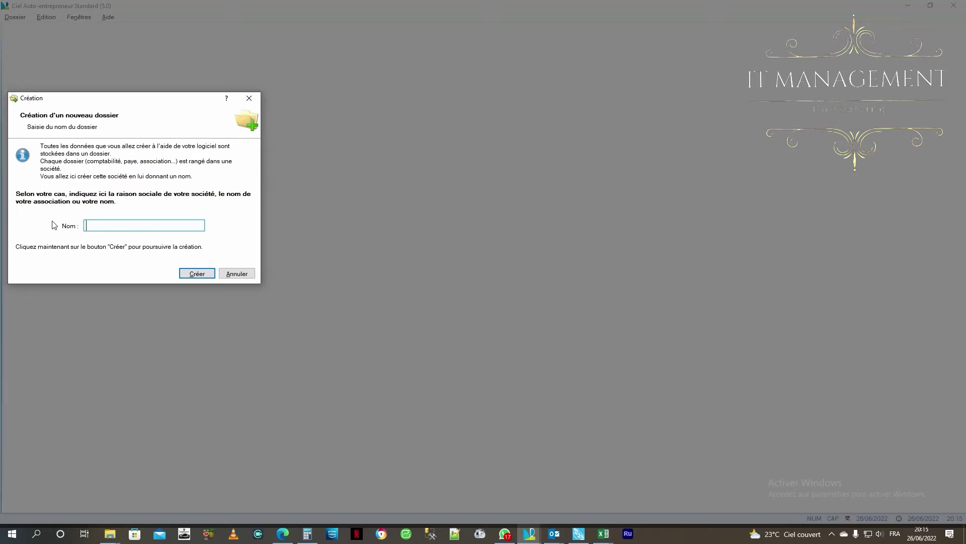
{"action": "type", "text": "MKG BUSINESS"}
{"action": "left_click", "coordinate": [197, 274]}
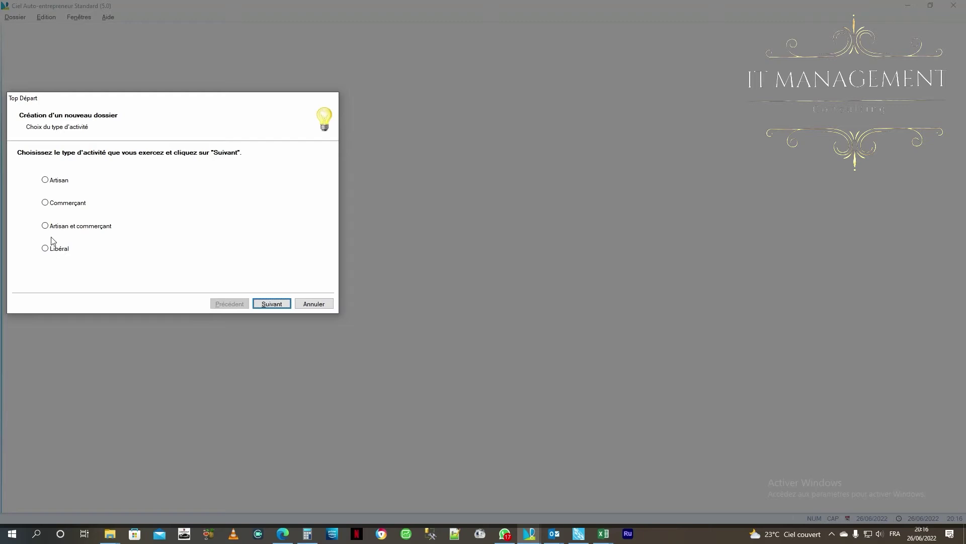
Choose Artisan et commerçant as the activity type and continue to the company details
{"action": "left_click", "coordinate": [73, 227]}
{"action": "left_click", "coordinate": [278, 308]}
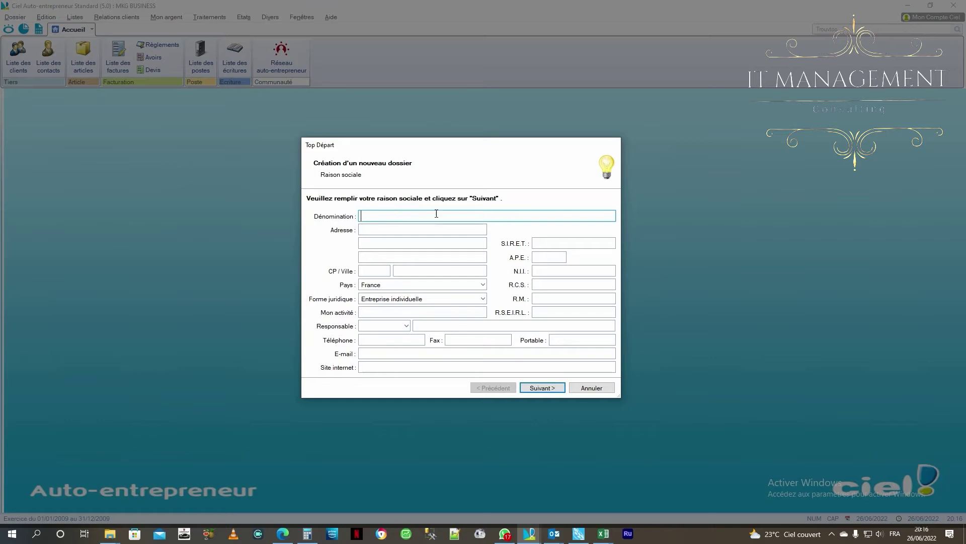
{"action": "left_click", "coordinate": [373, 219]}
{"action": "type", "text": "MKG BUSINESS"}
{"action": "left_click", "coordinate": [404, 231]}
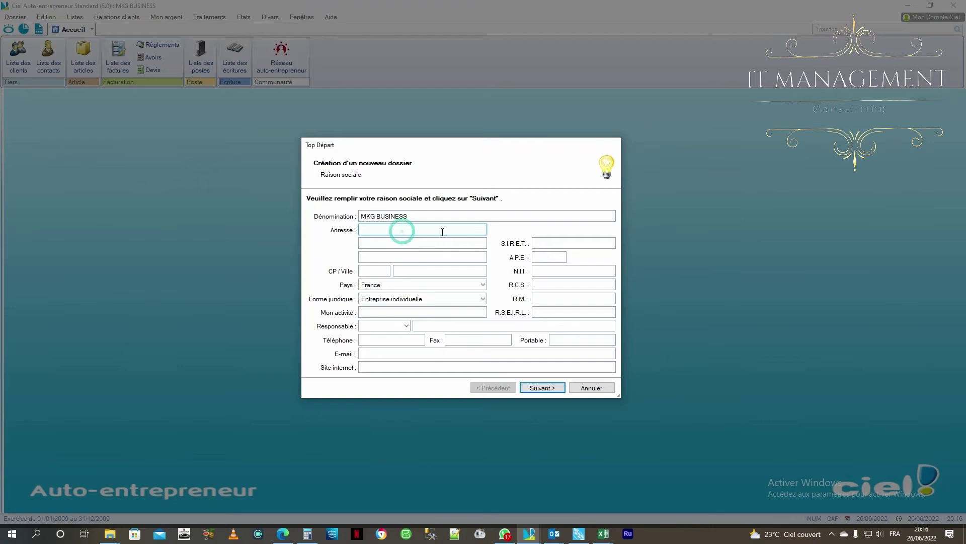
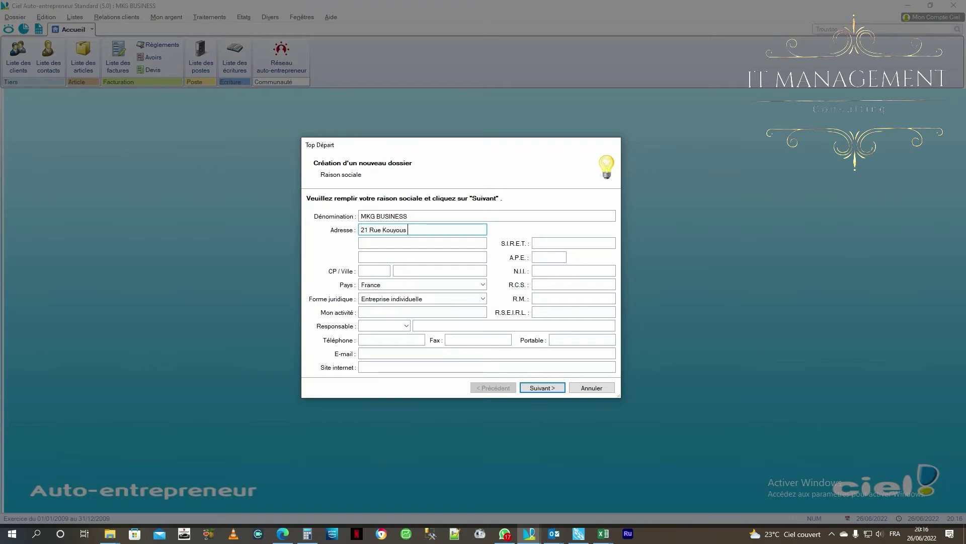
{"action": "left_click", "coordinate": [425, 229]}
{"action": "key", "text": "Tab"}
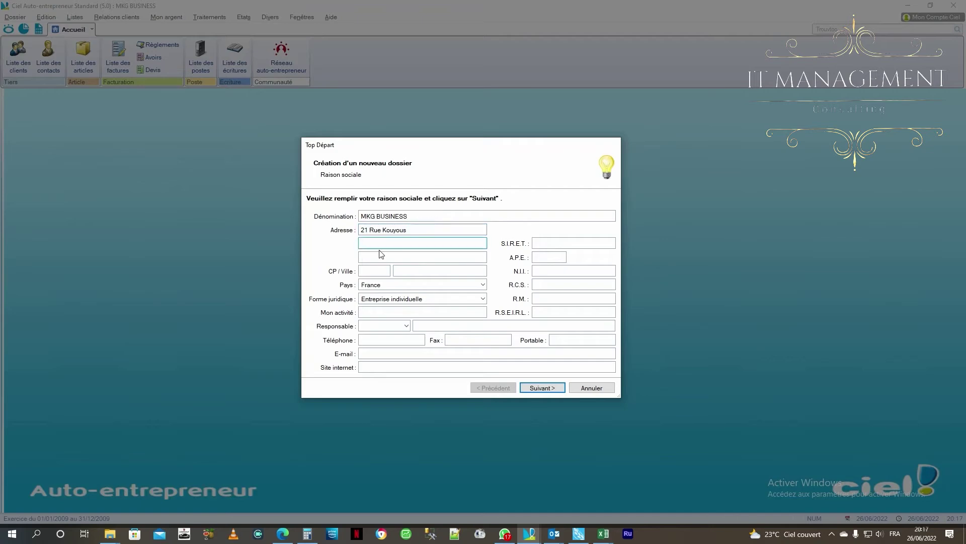
{"action": "type", "text": "Poto-"}
{"action": "type", "text": "to"}
{"action": "key", "text": "BackSpace"}
{"action": "key", "text": "BackSpace"}
{"action": "type", "text": "po"}
{"action": "key", "text": "Tab"}
{"action": "key", "text": "Tab"}
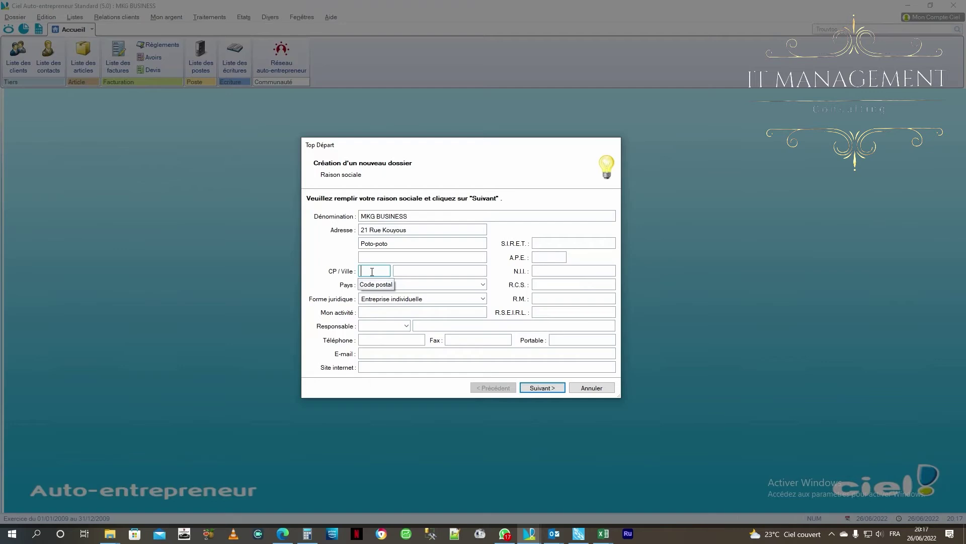
{"action": "left_click", "coordinate": [401, 271]}
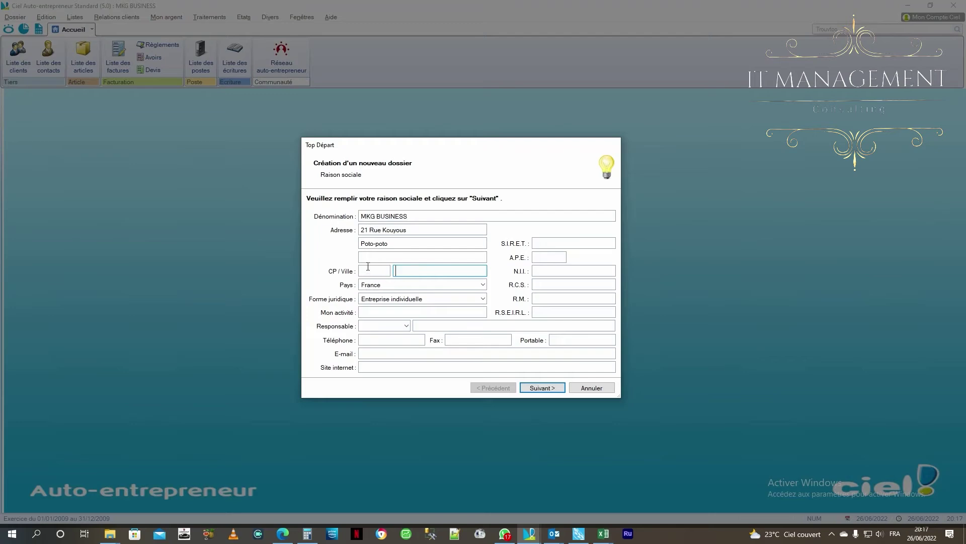
Review the legal form list and keep Entreprise individuelle
{"action": "left_click", "coordinate": [378, 300]}
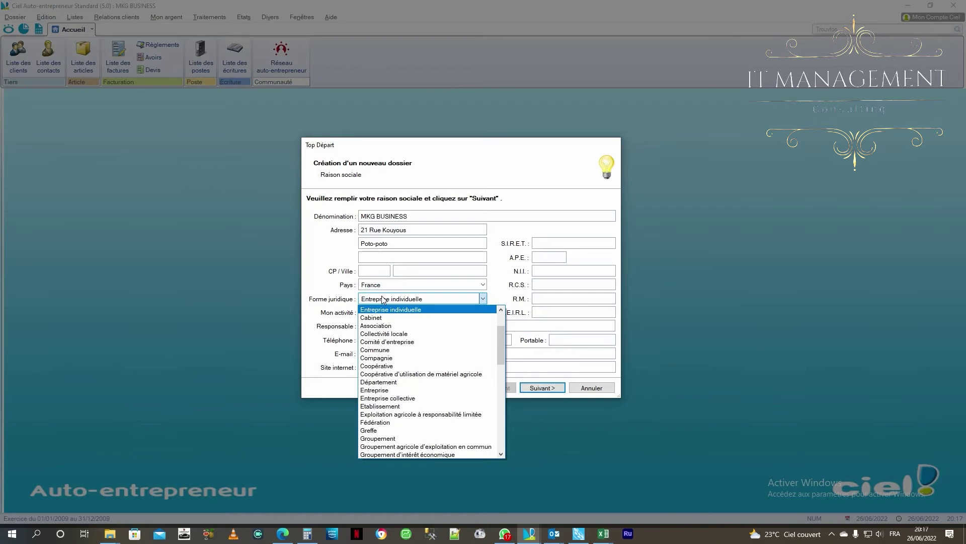
{"action": "scroll", "coordinate": [392, 375], "scroll_direction": "down", "scroll_amount": 4}
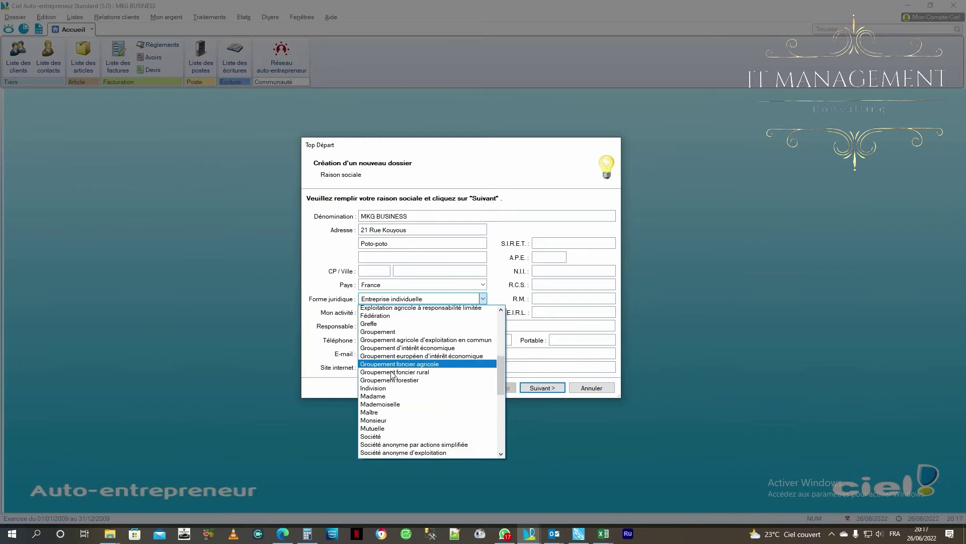
{"action": "scroll", "coordinate": [393, 375], "scroll_direction": "up", "scroll_amount": 8}
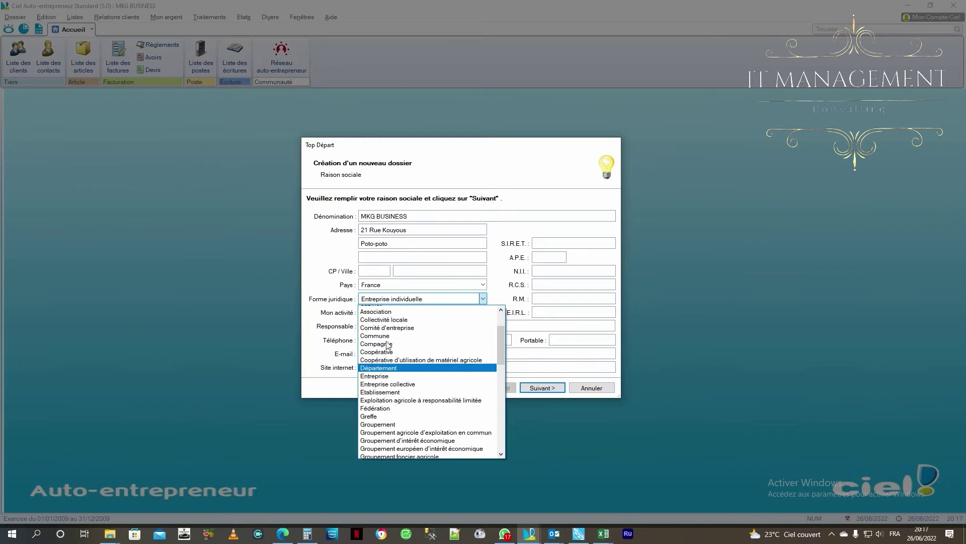
{"action": "left_click", "coordinate": [438, 286]}
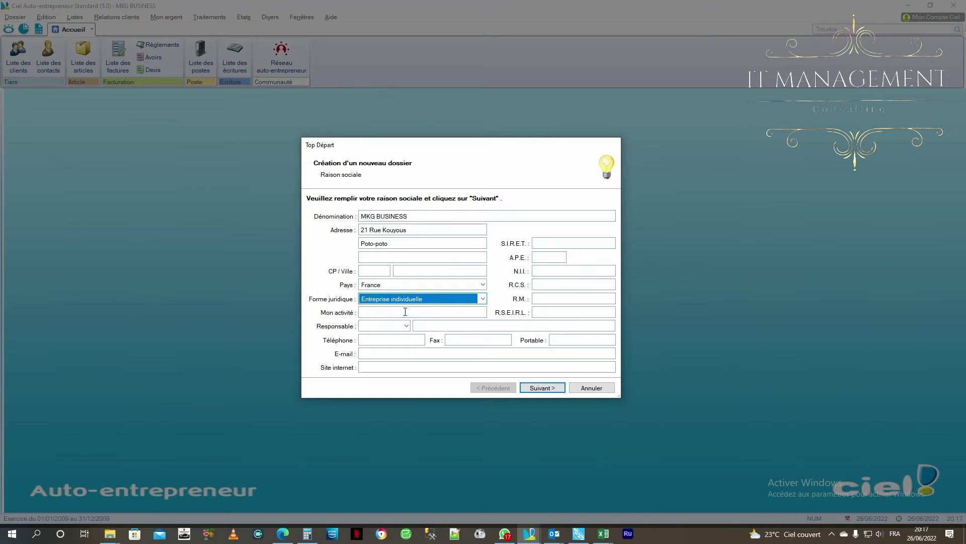
Enter 'Vente de pagnes' as the business activity
{"action": "left_click", "coordinate": [369, 312]}
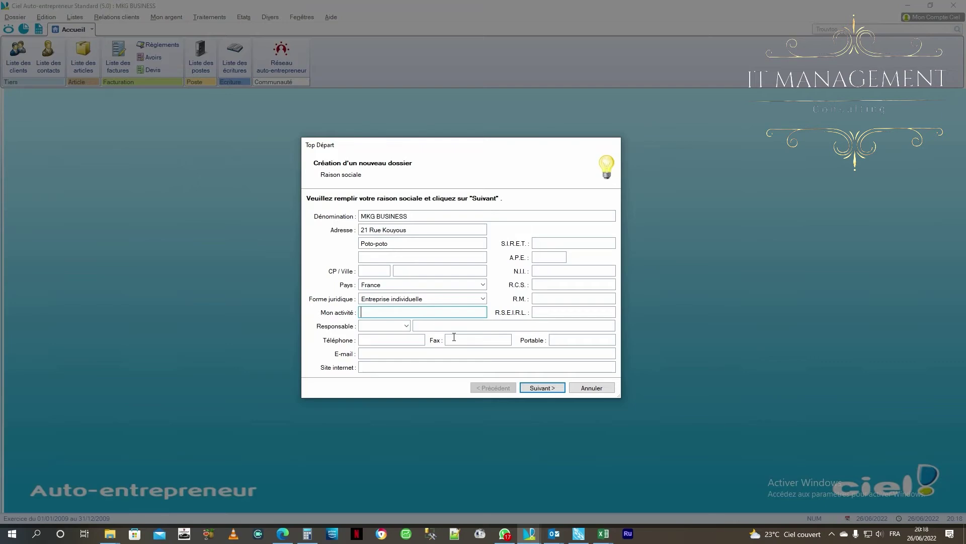
{"action": "type", "text": "vente"}
{"action": "key", "text": "BackSpace"}
{"action": "key", "text": "BackSpace"}
{"action": "key", "text": "BackSpace"}
{"action": "key", "text": "BackSpace"}
{"action": "key", "text": "BackSpace"}
{"action": "key", "text": "Caps_Lock"}
{"action": "type", "text": "V"}
{"action": "key", "text": "Caps_Lock"}
{"action": "type", "text": "ente de pagnes"}
{"action": "key", "text": "Tab"}
{"action": "key", "text": "Tab"}
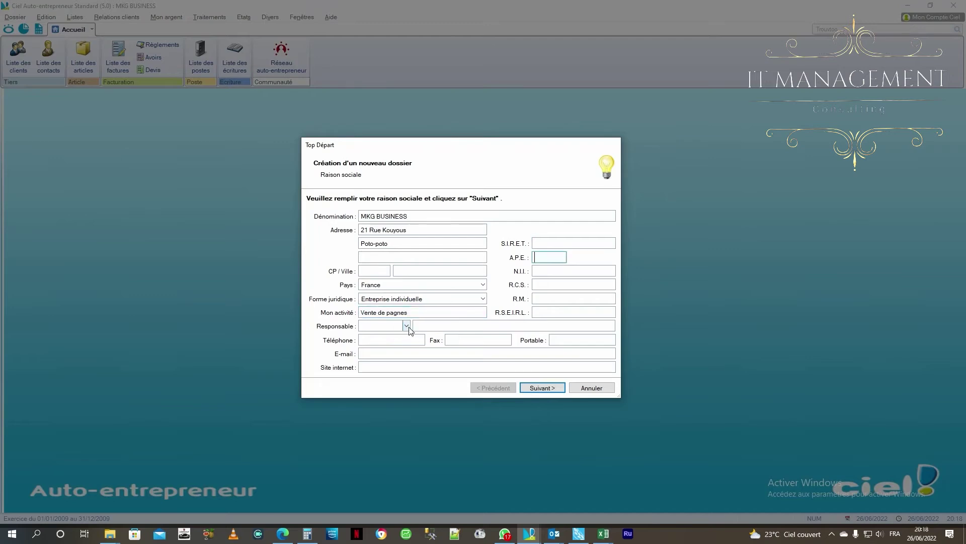
Set the manager's title to Mr with their full name, and start the phone with '+'
{"action": "left_click", "coordinate": [407, 326]}
{"action": "left_click", "coordinate": [372, 339]}
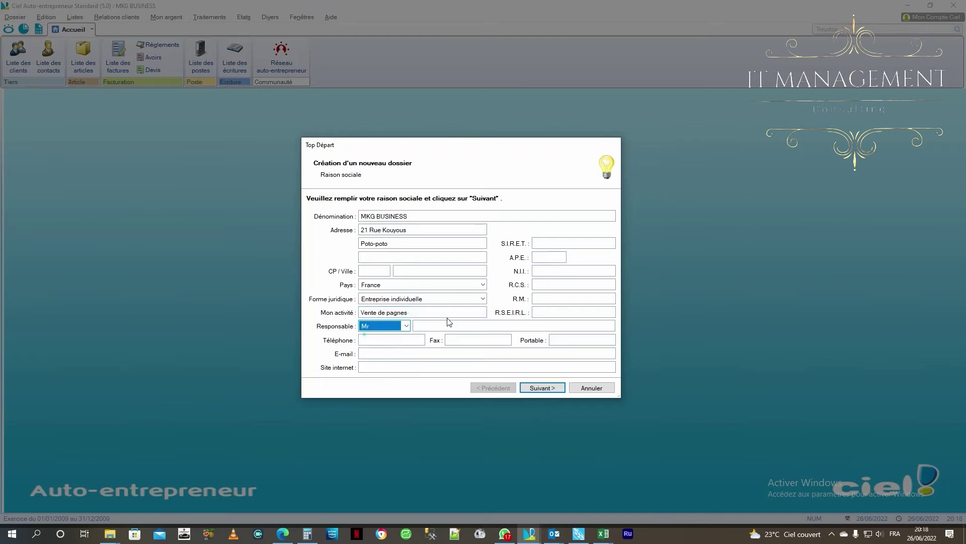
{"action": "left_click", "coordinate": [449, 324]}
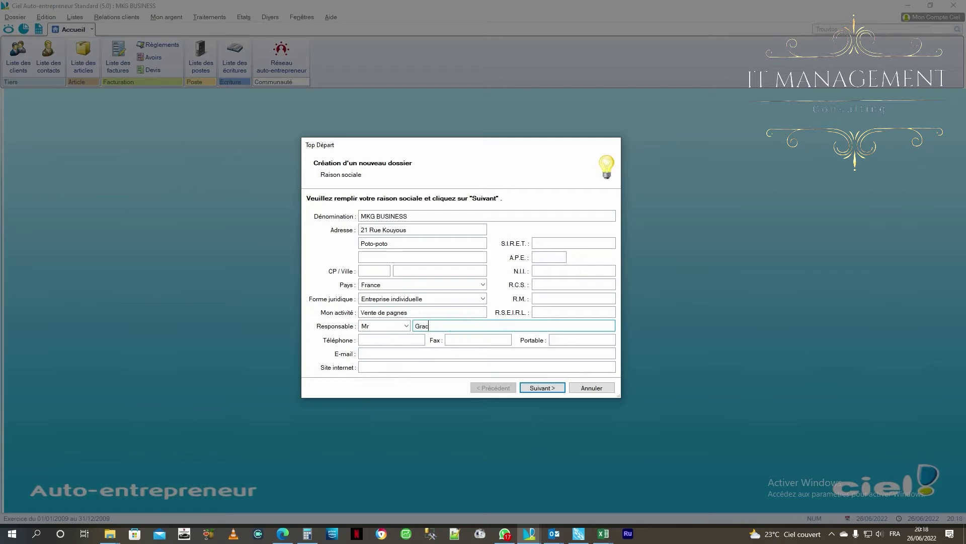
{"action": "left_click", "coordinate": [372, 340]}
{"action": "type", "text": "+"}
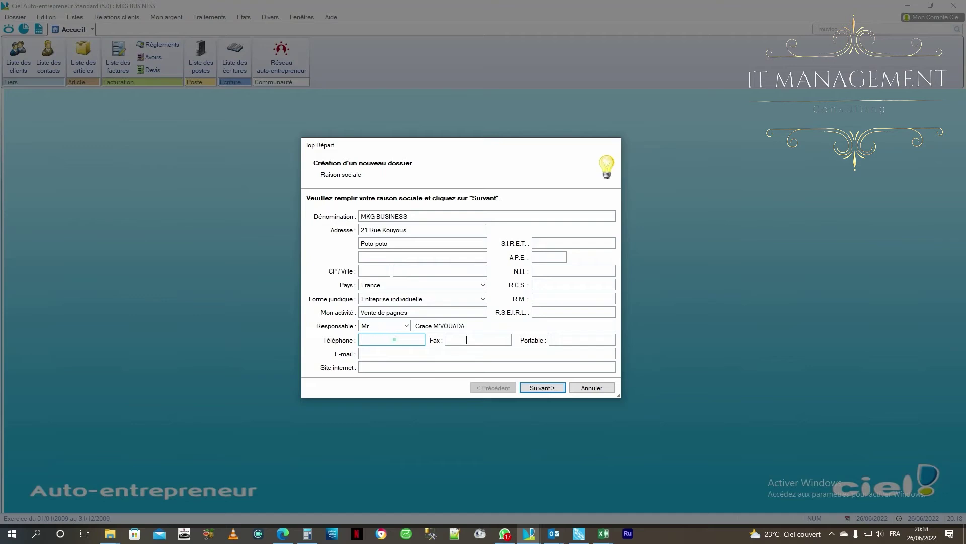
{"action": "left_click", "coordinate": [466, 340]}
{"action": "left_click", "coordinate": [570, 340]}
{"action": "left_click", "coordinate": [462, 353]}
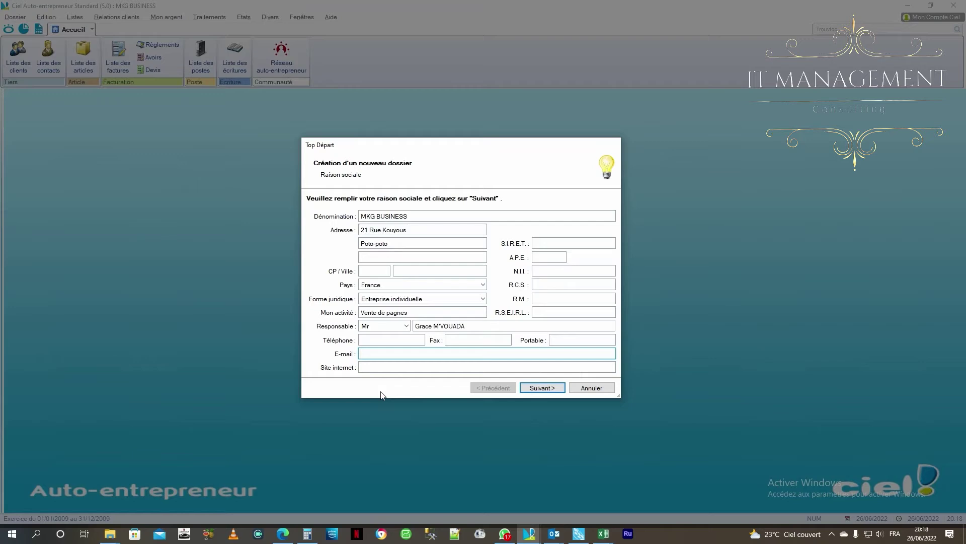
Enter the company's e-mail address, correcting the initial typo
{"action": "type", "text": "servi"}
{"action": "key", "text": "BackSpace"}
{"action": "key", "text": "BackSpace"}
{"action": "key", "text": "BackSpace"}
{"action": "key", "text": "BackSpace"}
{"action": "key", "text": "BackSpace"}
{"action": "left_click", "coordinate": [390, 366]}
{"action": "type", "text": "w"}
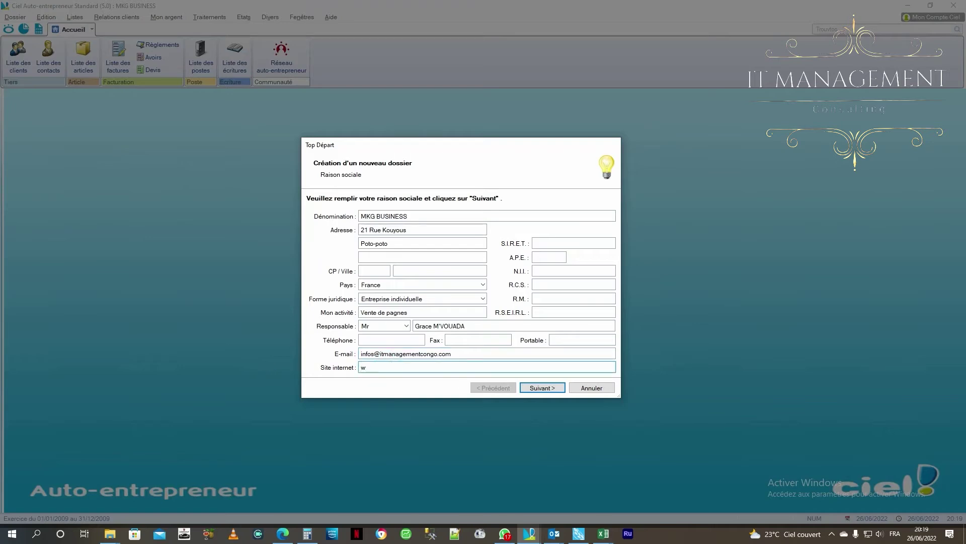
{"action": "type", "text": "ww.itmanag"}
{"action": "key", "text": "BackSpace"}
{"action": "left_click", "coordinate": [401, 369]}
{"action": "type", "text": "gementcongo.com"}
Advance to the auto-entrepreneur support page after briefly rechecking the company details
{"action": "left_click", "coordinate": [542, 387]}
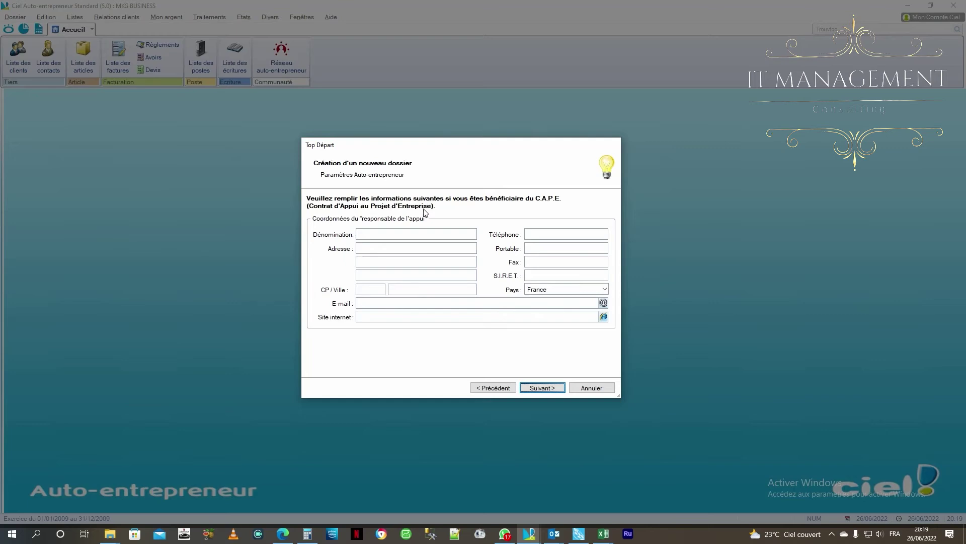
{"action": "left_click", "coordinate": [496, 387]}
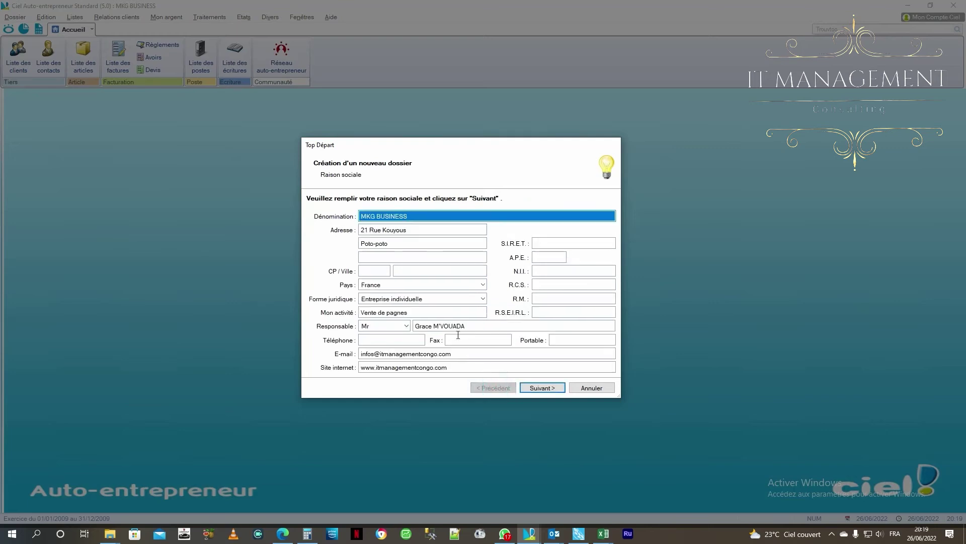
{"action": "left_click", "coordinate": [549, 388]}
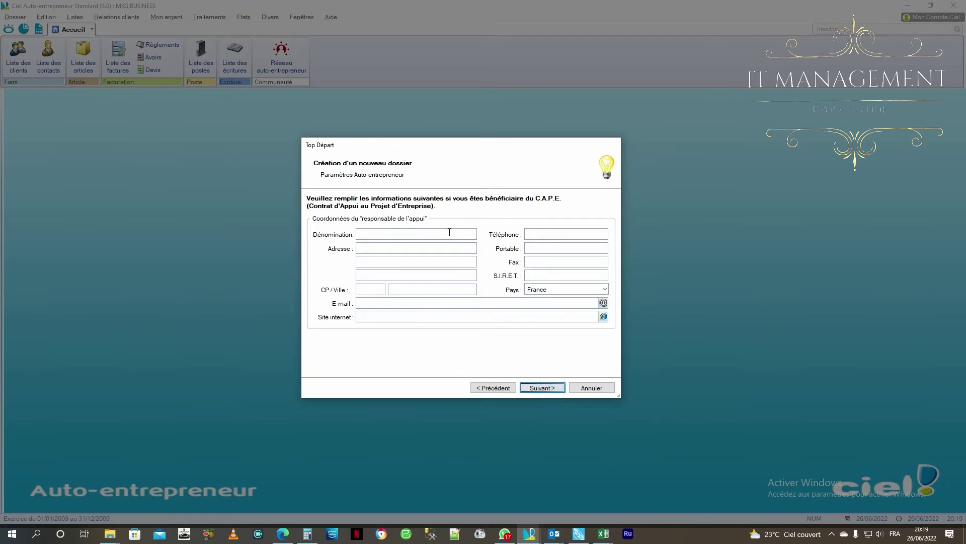
Leave the C.A.P.E. support contact blank and continue to the fiscal year settings
{"action": "left_click", "coordinate": [541, 388]}
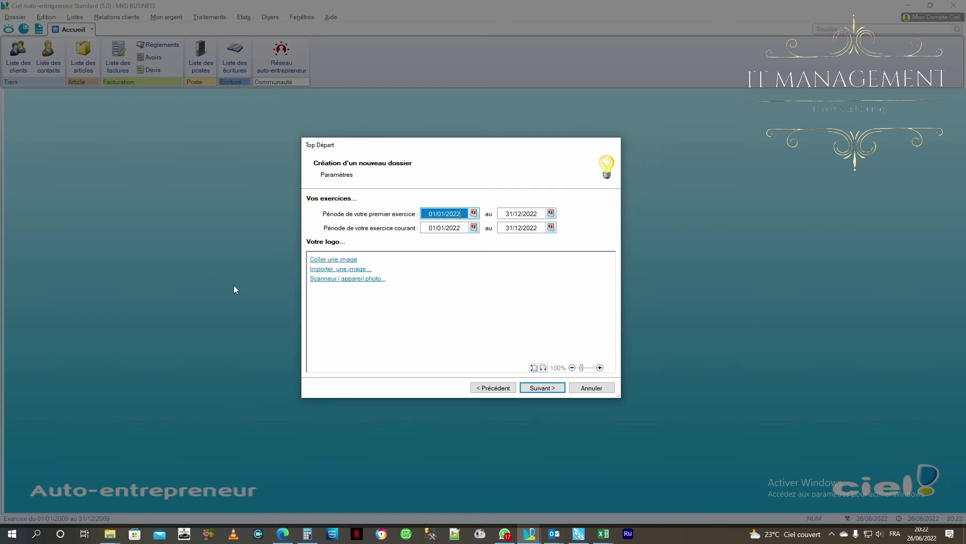
Import the palm-leaf image from Libraries > Images as the 146 x 180 company logo
{"action": "left_click", "coordinate": [325, 272]}
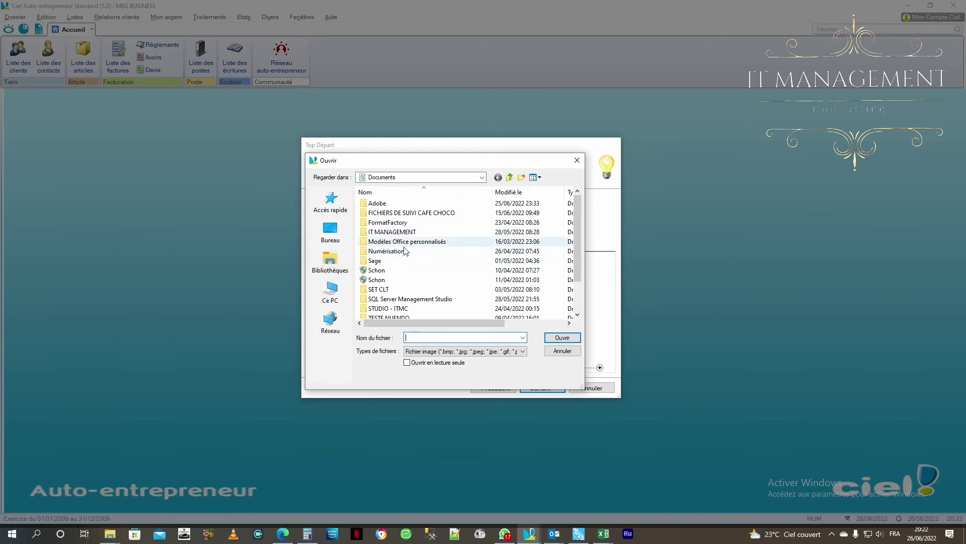
{"action": "scroll", "coordinate": [392, 252], "scroll_direction": "down", "scroll_amount": 2}
{"action": "left_click", "coordinate": [332, 231]}
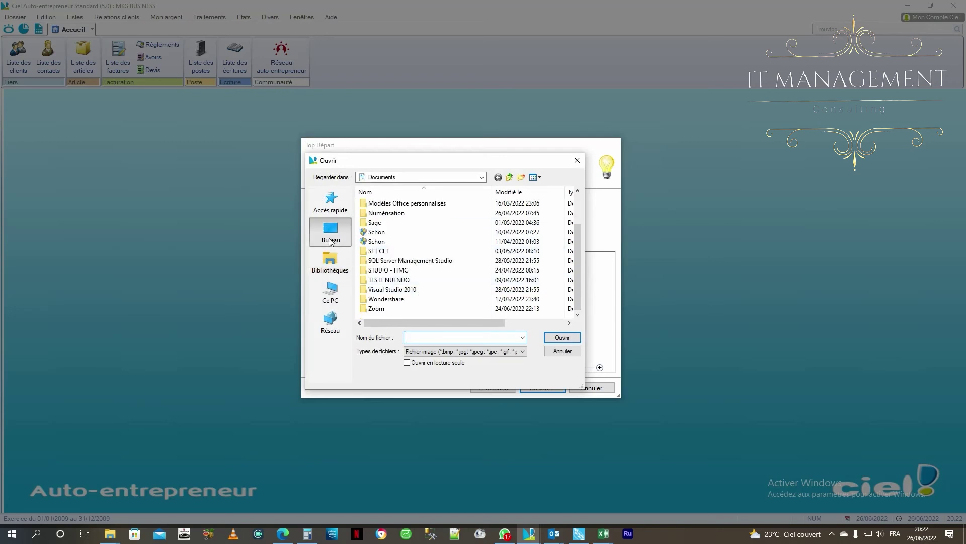
{"action": "left_click", "coordinate": [330, 259]}
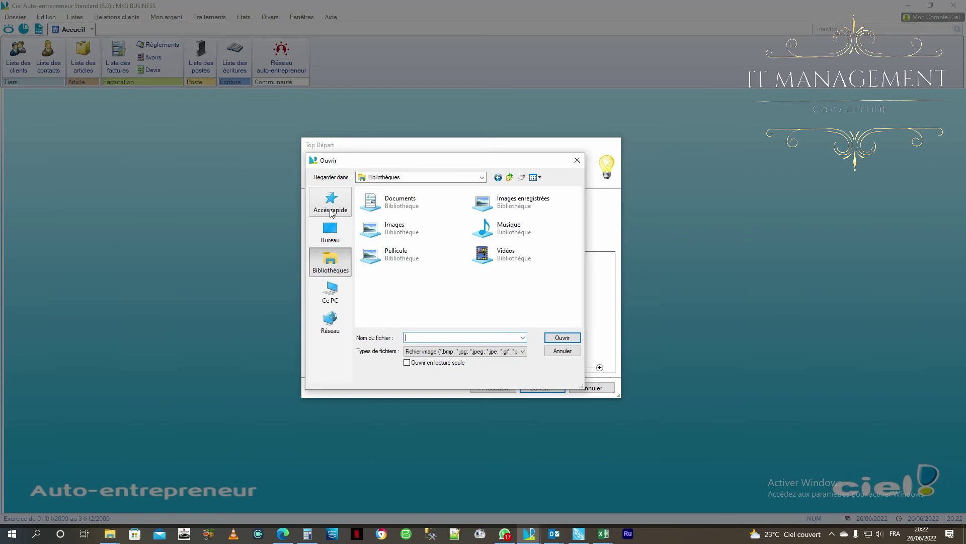
{"action": "left_click", "coordinate": [403, 227]}
{"action": "double_click", "coordinate": [403, 228]}
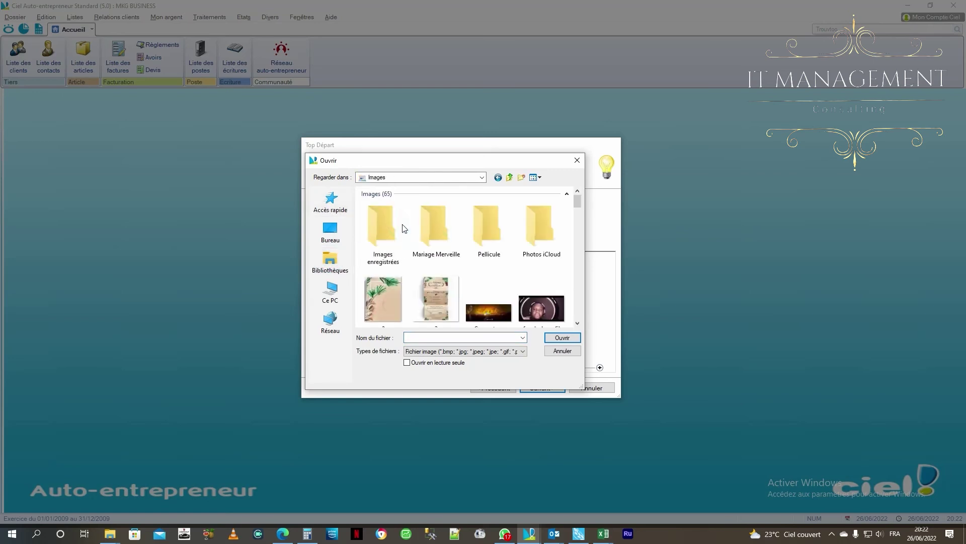
{"action": "scroll", "coordinate": [471, 274], "scroll_direction": "down", "scroll_amount": 2}
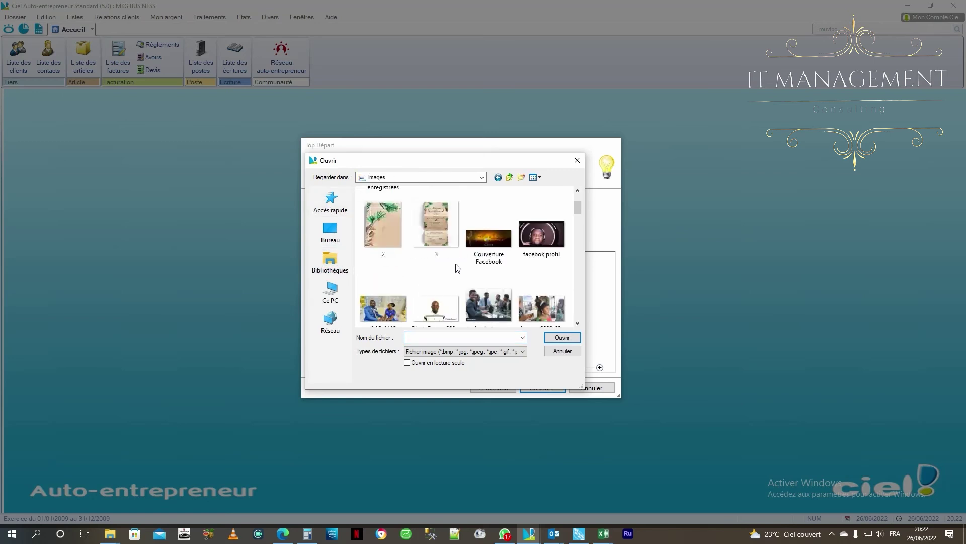
{"action": "scroll", "coordinate": [405, 272], "scroll_direction": "down", "scroll_amount": 2}
{"action": "scroll", "coordinate": [395, 269], "scroll_direction": "up", "scroll_amount": 5}
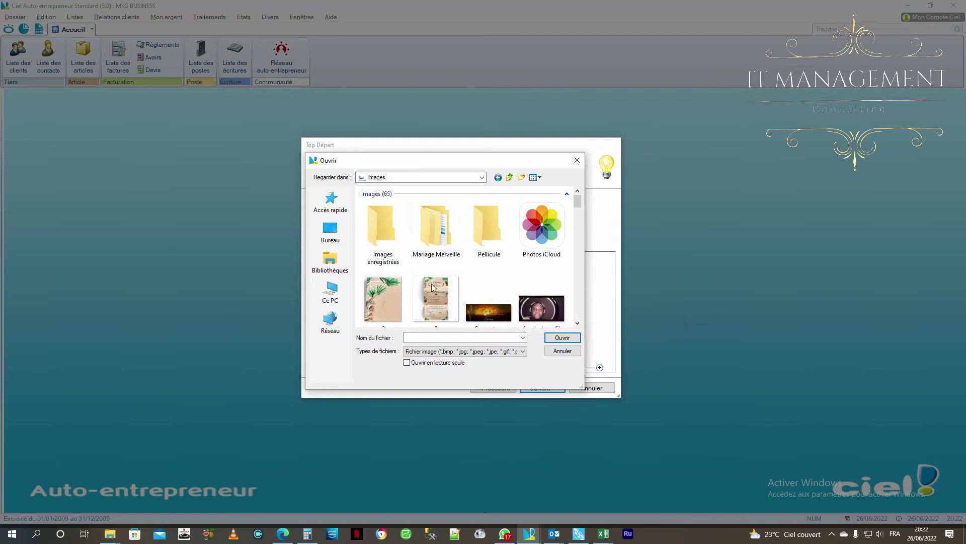
{"action": "double_click", "coordinate": [374, 293]}
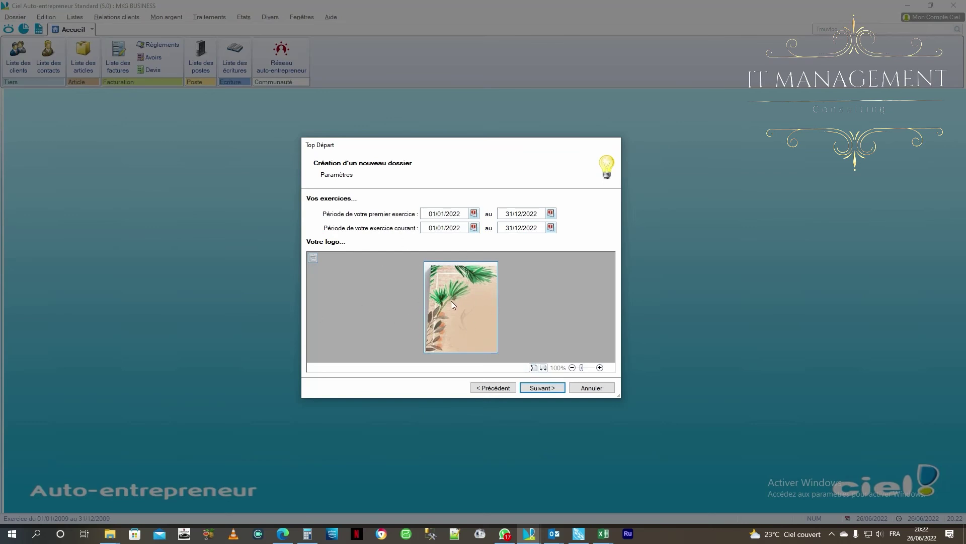
Reach the Félicitations step and untick always opening this file at startup
{"action": "left_click", "coordinate": [540, 389]}
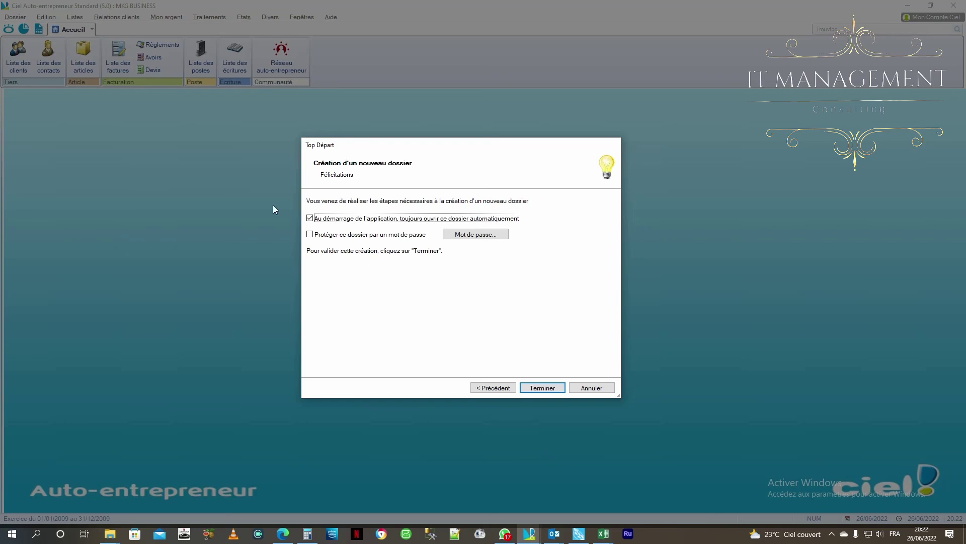
{"action": "left_click", "coordinate": [310, 218]}
Re-tick opening the file at startup and enable password protection, entering the password and its confirmation
{"action": "left_click", "coordinate": [310, 218]}
{"action": "left_click", "coordinate": [310, 234]}
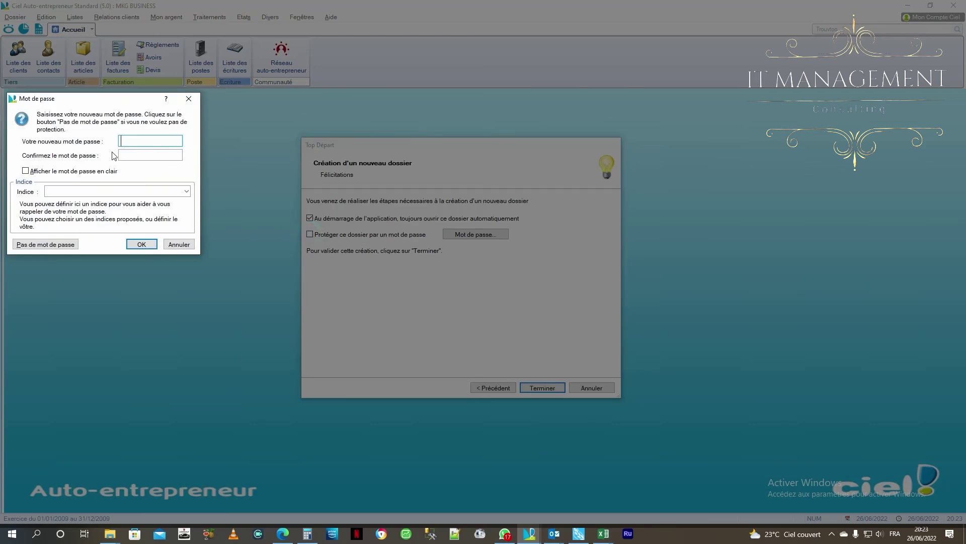
{"action": "left_click", "coordinate": [126, 138]}
{"action": "type", "text": "1234"}
{"action": "left_click", "coordinate": [135, 155]}
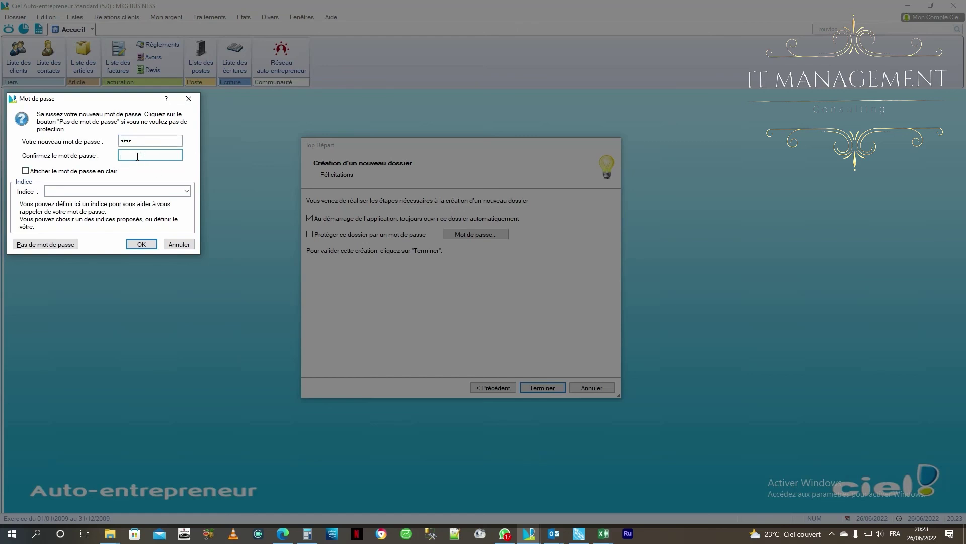
{"action": "type", "text": "123"}
Choose the hint 'Année en cours', fix the password confirmation, validate, and finish creating the file
{"action": "left_click", "coordinate": [76, 191]}
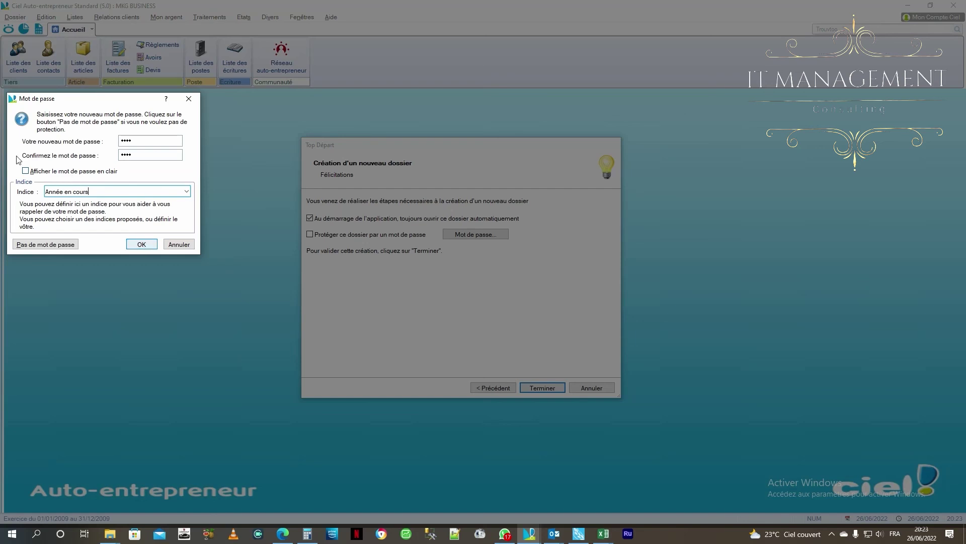
{"action": "left_click", "coordinate": [26, 171]}
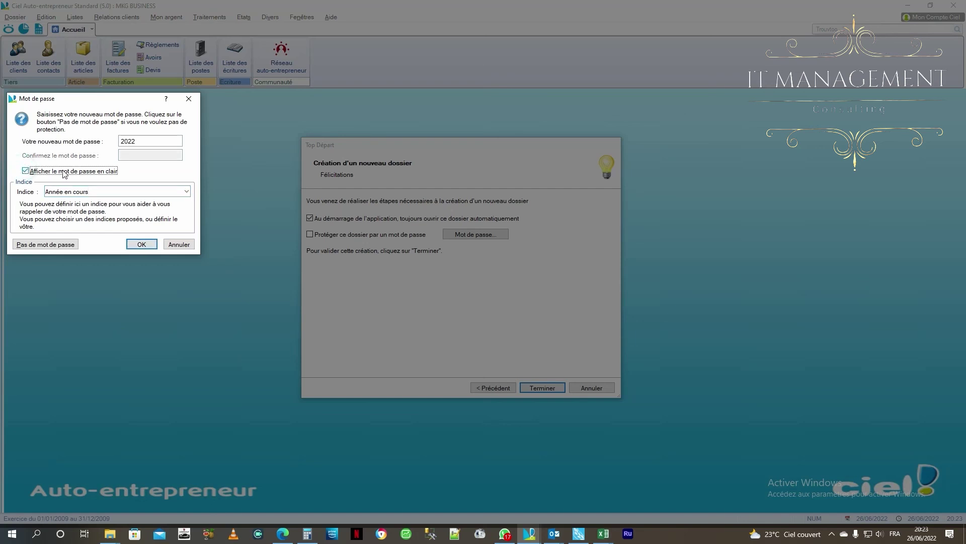
{"action": "left_click", "coordinate": [26, 171]}
{"action": "left_click", "coordinate": [149, 157]}
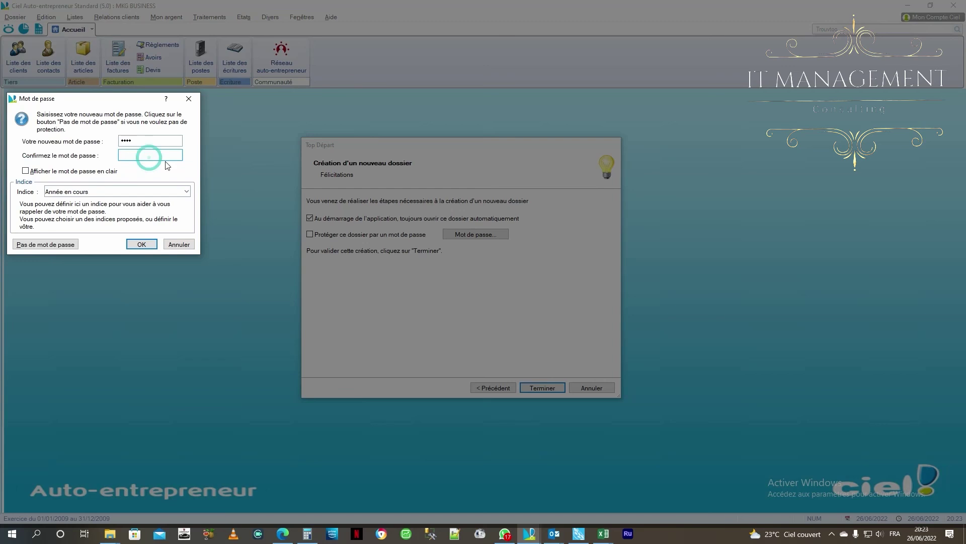
{"action": "type", "text": "2022"}
{"action": "left_click", "coordinate": [141, 244]}
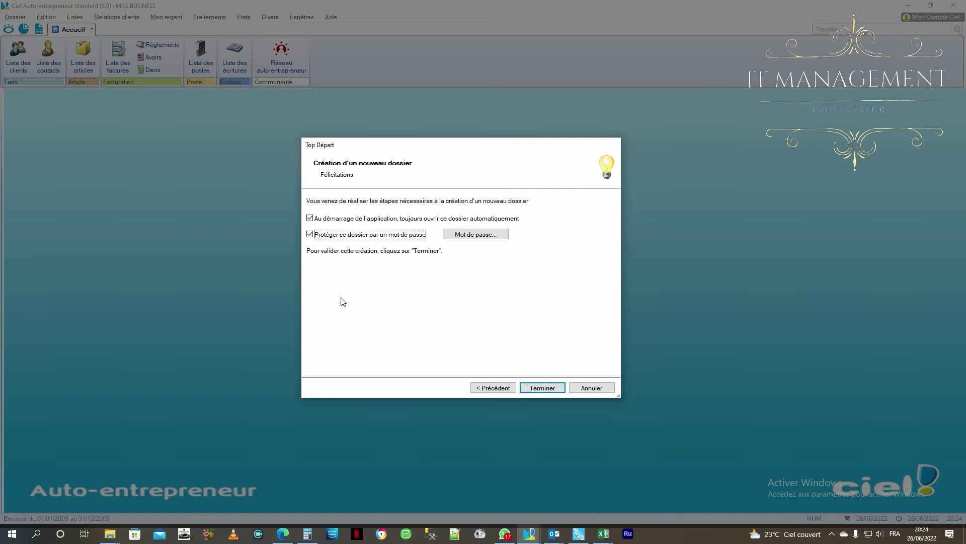
{"action": "left_click", "coordinate": [533, 389]}
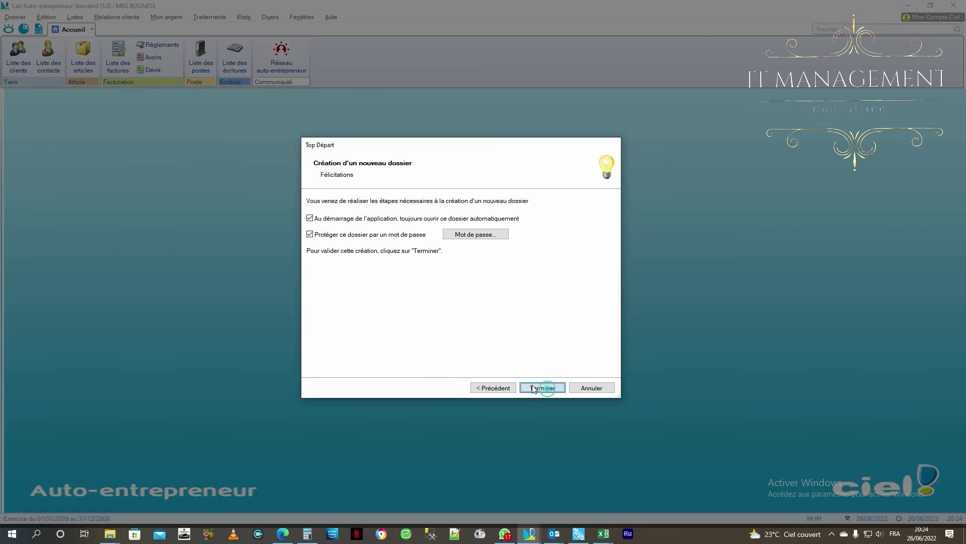